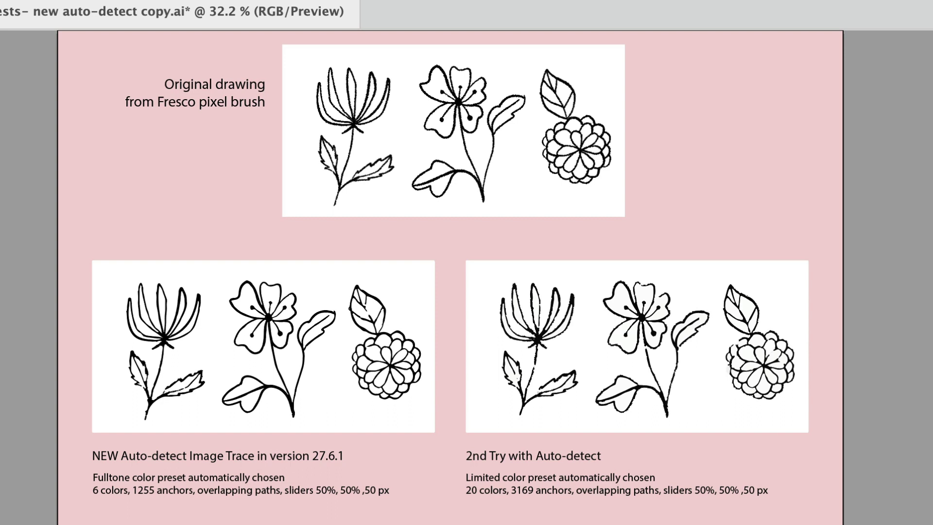
Step: Select the original Fresco pixel-brush flower drawing labelled 'Original drawing' at the top
{"action": "left_click", "coordinate": [548, 152]}
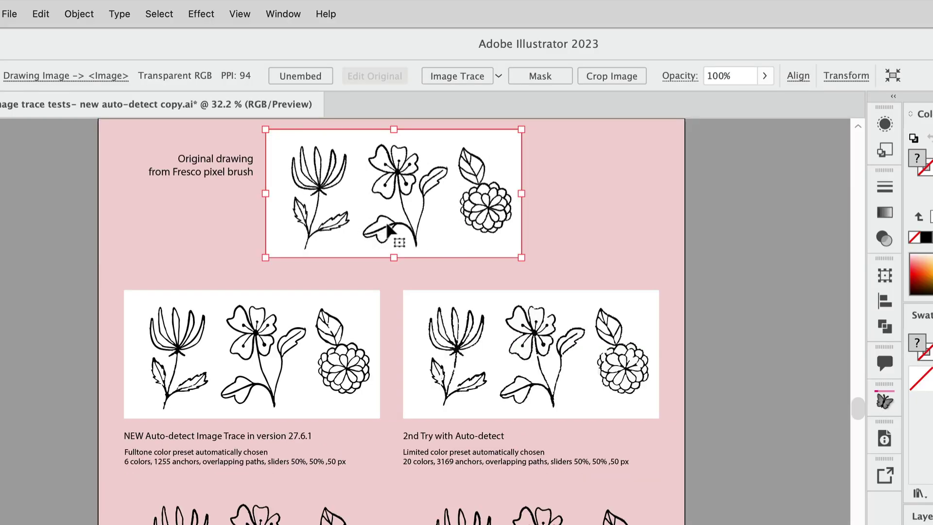
{"action": "left_click", "coordinate": [462, 79]}
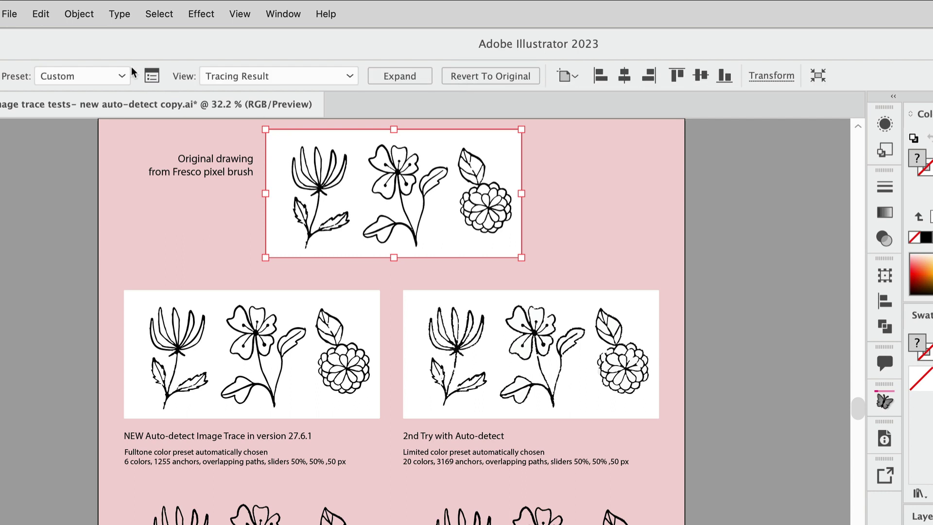
{"action": "left_click", "coordinate": [153, 76]}
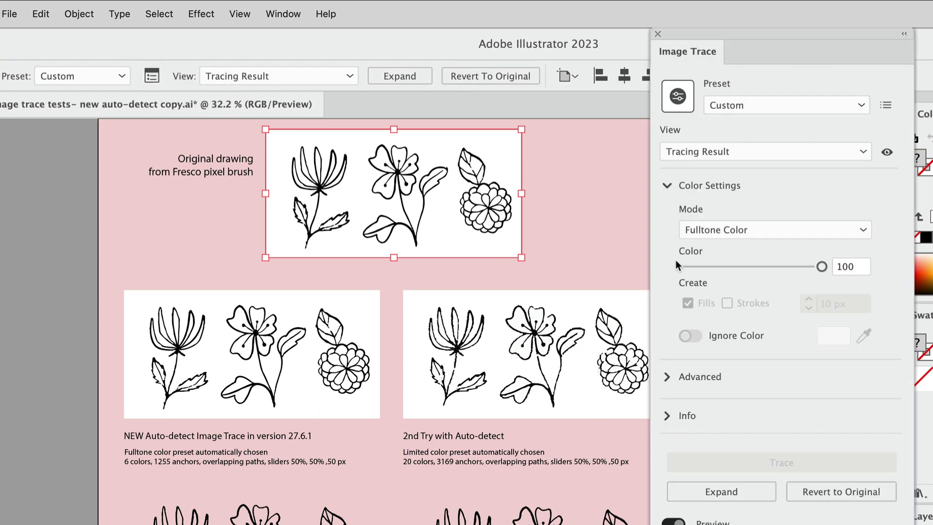
{"action": "left_click", "coordinate": [862, 105]}
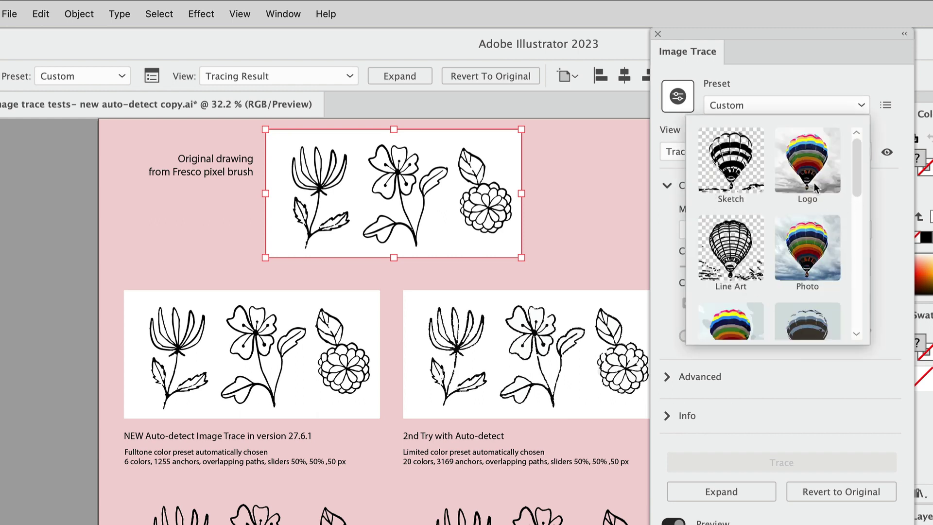
{"action": "left_click", "coordinate": [886, 82]}
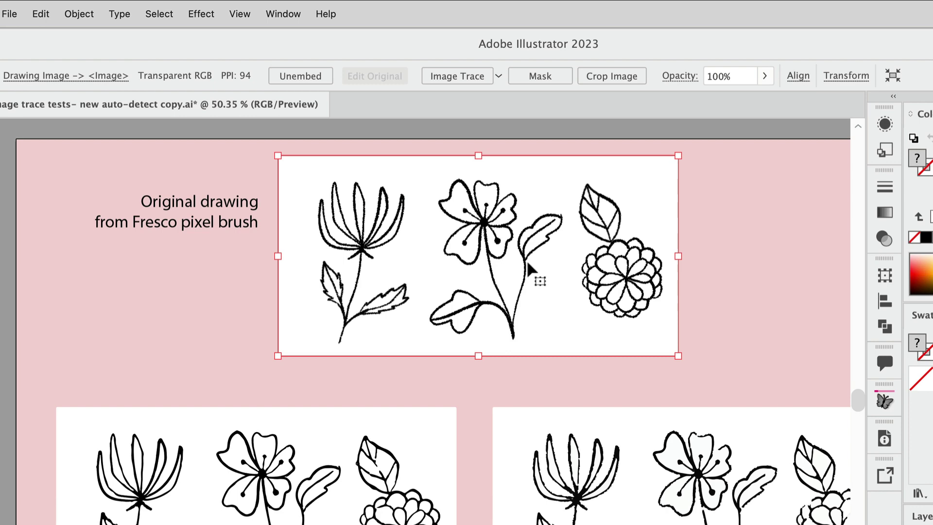
Step: Zoom in on the linked flower image, trace it in Fulltone Color, and show the Image Trace settings
{"action": "left_click_drag", "start_coordinate": [444, 292], "coordinate": [775, 346]}
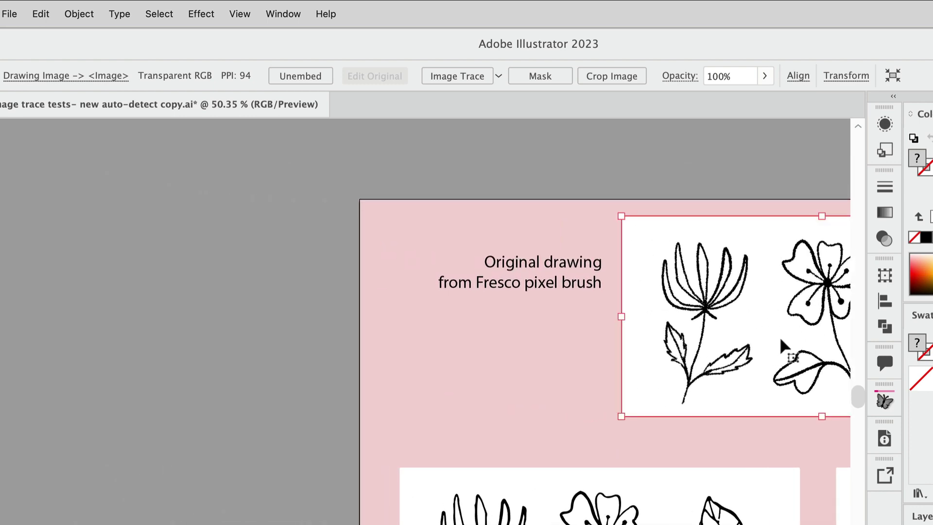
{"action": "key", "text": "ctrl+z"}
{"action": "left_click_drag", "start_coordinate": [105, 371], "coordinate": [417, 487]}
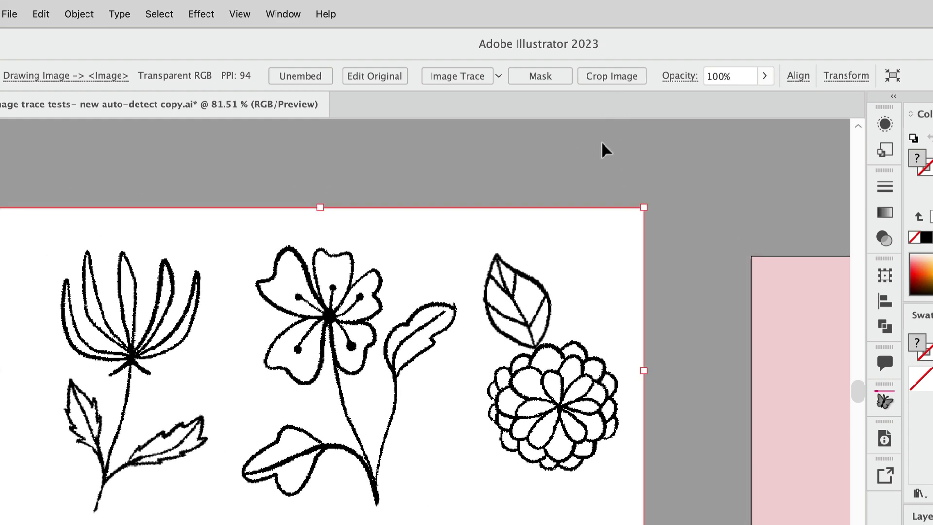
{"action": "left_click", "coordinate": [457, 78]}
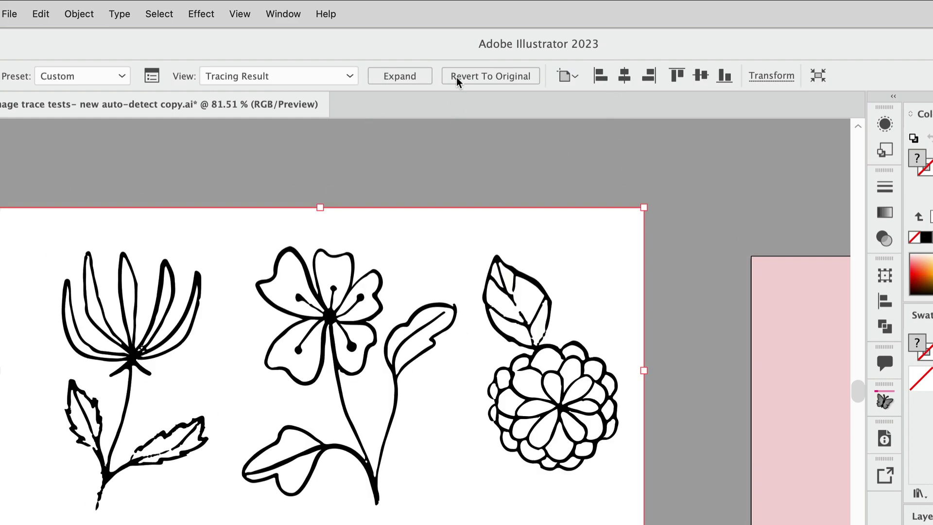
{"action": "left_click", "coordinate": [151, 76]}
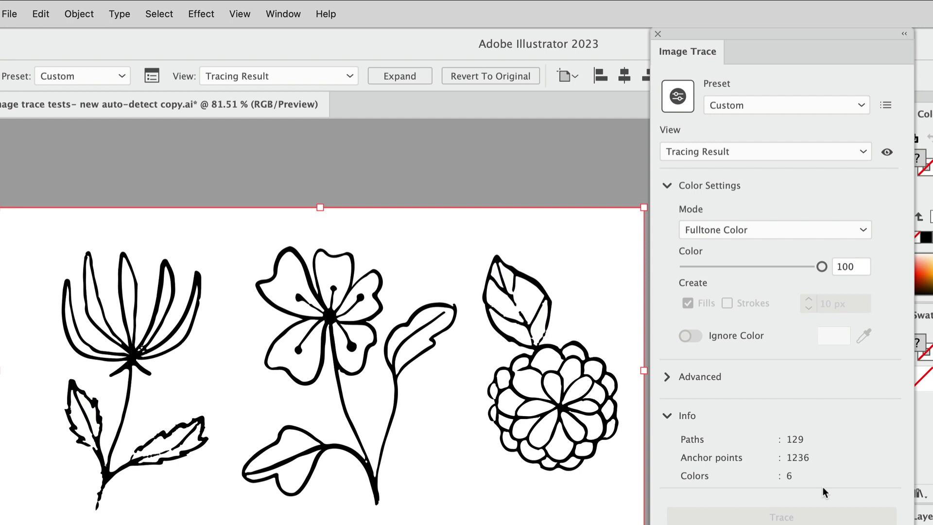
Step: Set the flower trace's mode to Black and White at threshold 128
{"action": "left_click", "coordinate": [865, 232]}
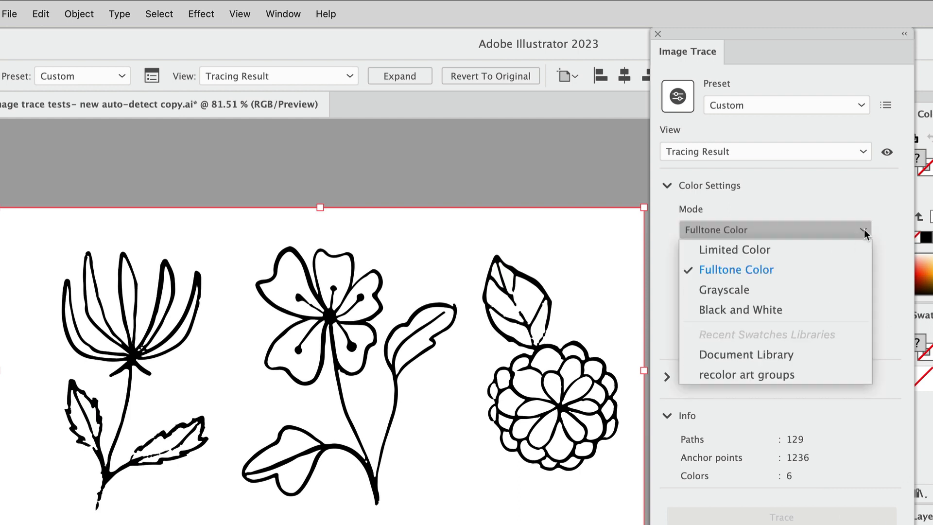
{"action": "left_click", "coordinate": [754, 309]}
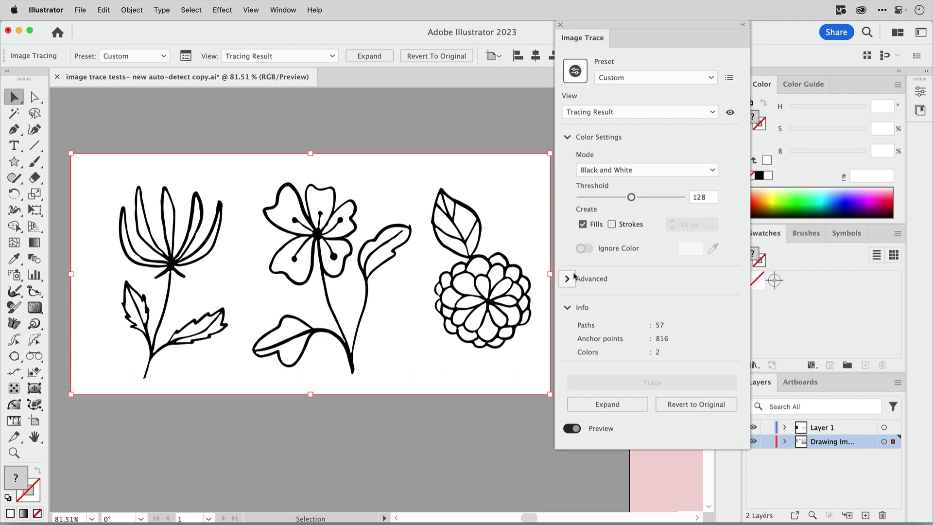
Step: Under Advanced, set the method to Cut Out and turn on Ignore Color for white
{"action": "left_click", "coordinate": [568, 280]}
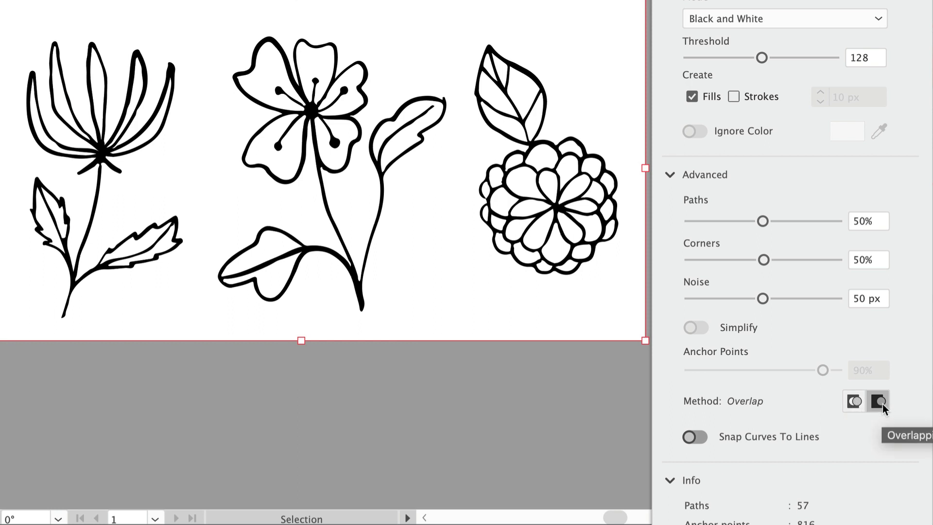
{"action": "left_click", "coordinate": [855, 403]}
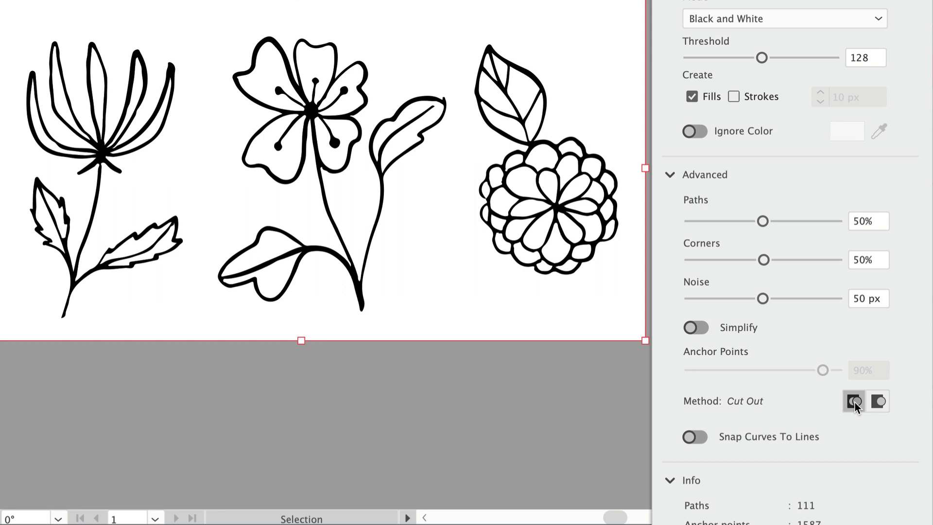
{"action": "left_click", "coordinate": [690, 135]}
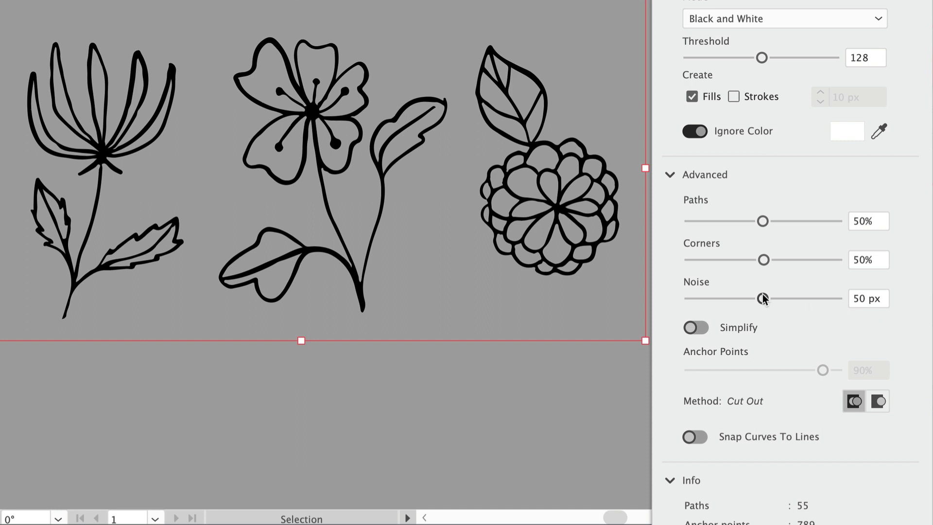
Step: Set the trace's Noise to 5 px and Paths to 92%
{"action": "left_click_drag", "start_coordinate": [762, 295], "coordinate": [698, 301]}
{"action": "left_click_drag", "start_coordinate": [698, 299], "coordinate": [695, 299]}
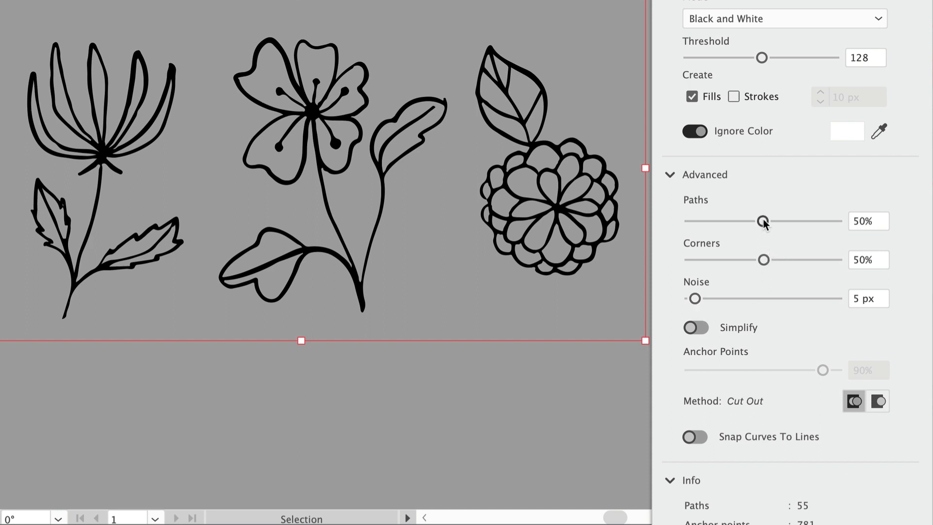
{"action": "left_click_drag", "start_coordinate": [763, 222], "coordinate": [807, 226]}
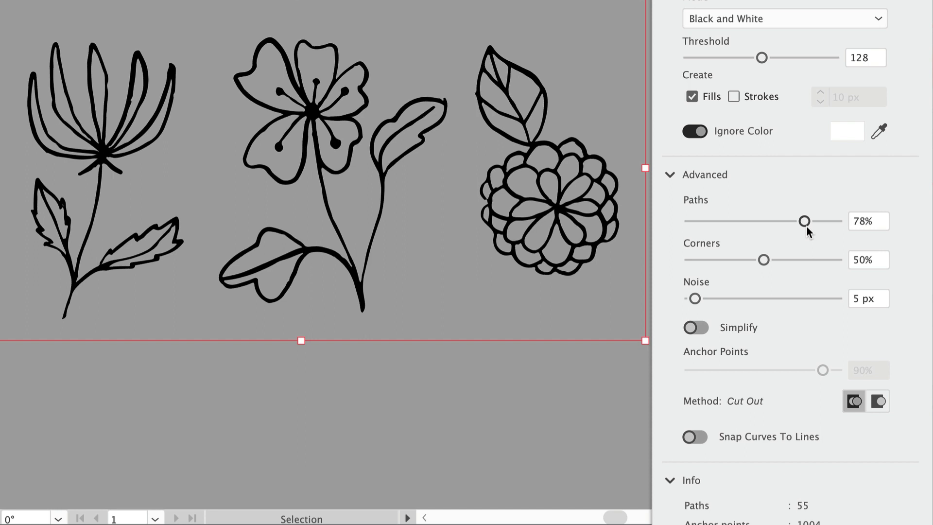
{"action": "left_click_drag", "start_coordinate": [809, 221], "coordinate": [830, 224]}
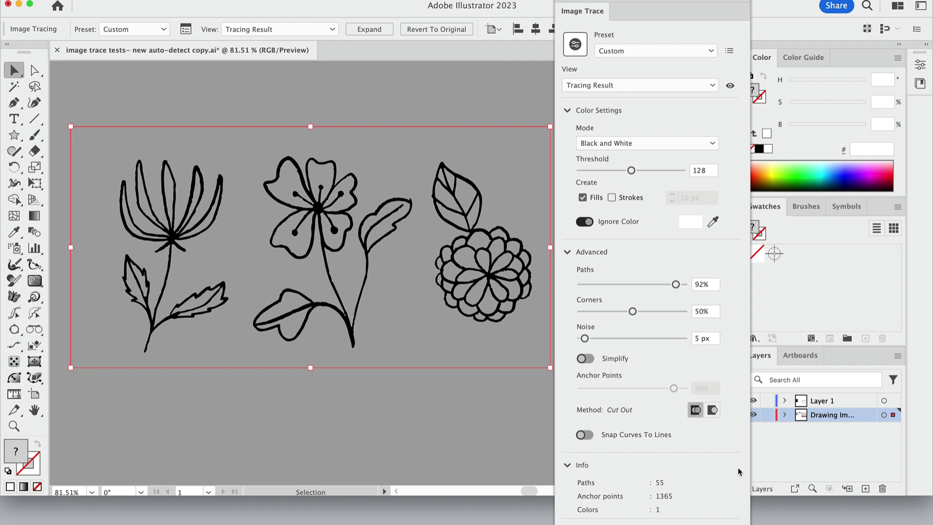
{"action": "left_click", "coordinate": [568, 252]}
{"action": "left_click", "coordinate": [567, 110]}
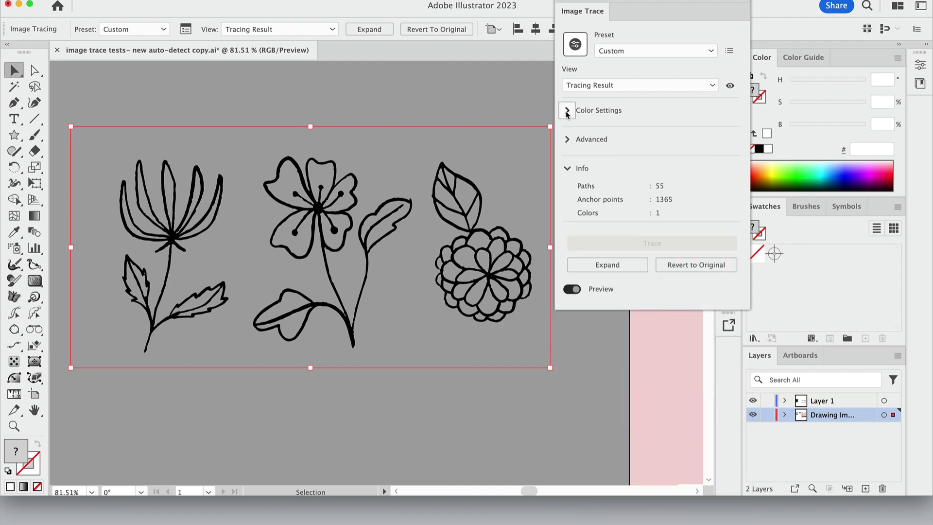
{"action": "left_click", "coordinate": [567, 110]}
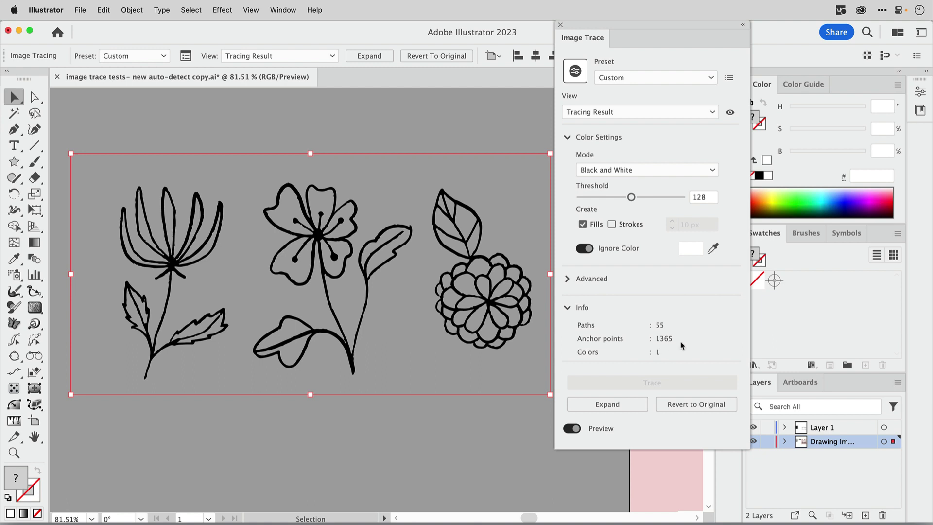
{"action": "left_click", "coordinate": [565, 279]}
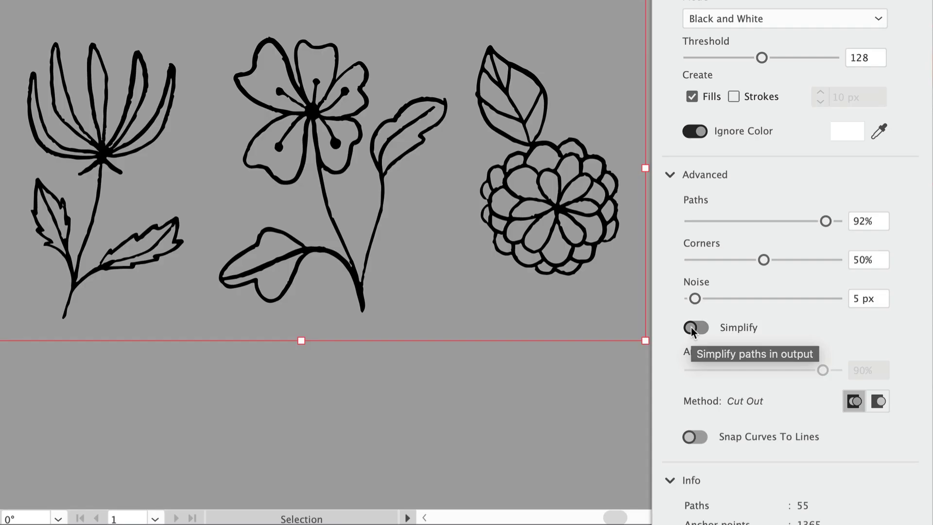
Step: Turn on Simplify with Anchor Points at 95%, reducing the trace to 856 anchor points
{"action": "left_click", "coordinate": [584, 385]}
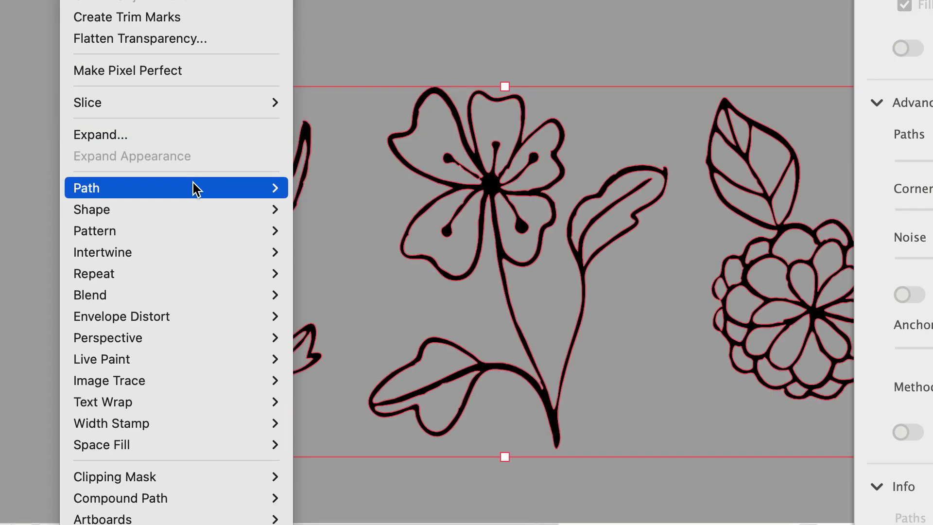
{"action": "mouse_move", "coordinate": [197, 189]}
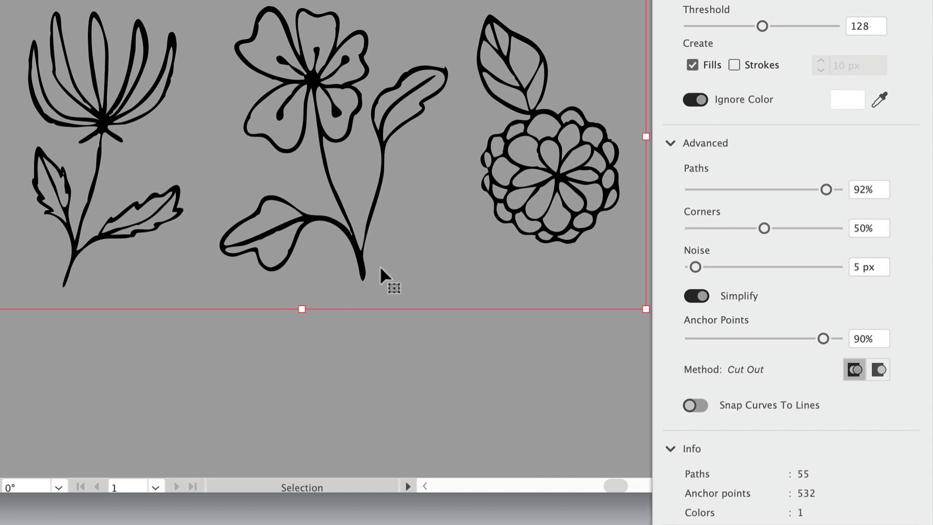
{"action": "left_click_drag", "start_coordinate": [824, 340], "coordinate": [832, 341]}
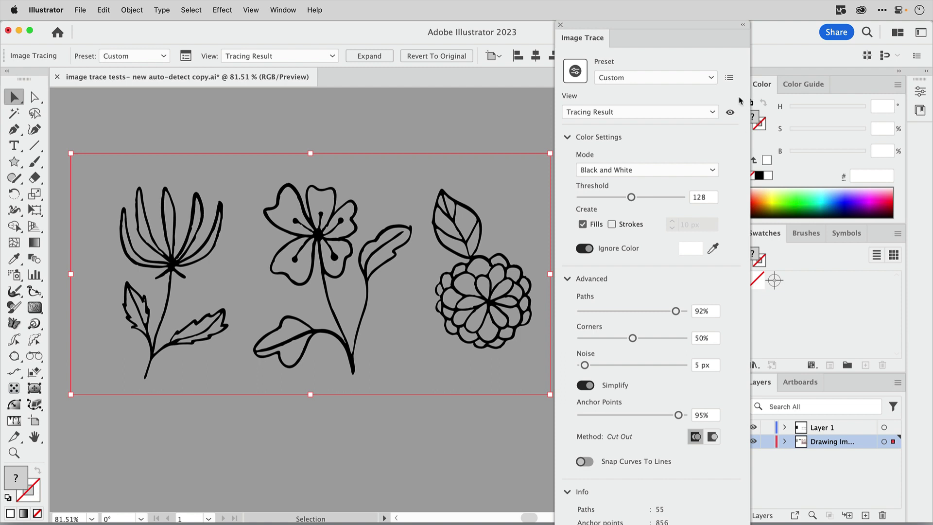
{"action": "left_click", "coordinate": [730, 79]}
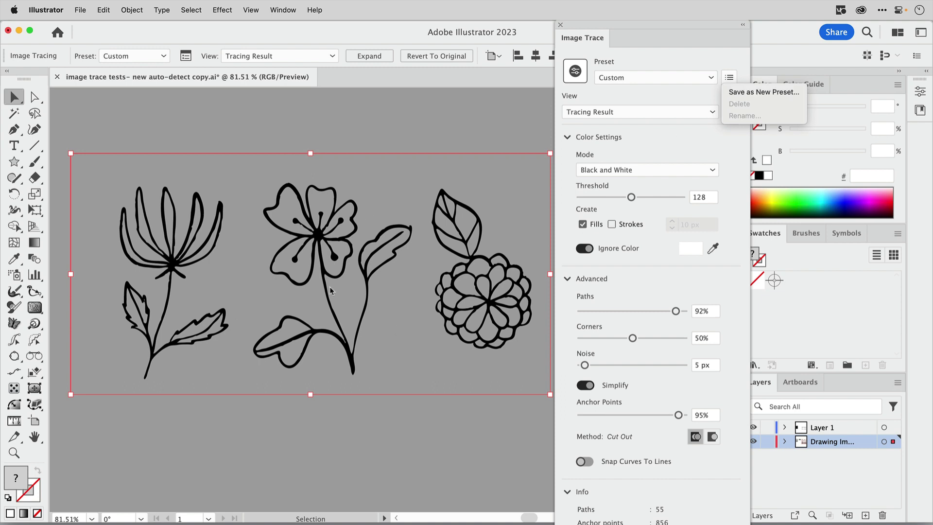
Step: Save the current trace settings as a new preset named 'Fresco noise brush'
{"action": "left_click", "coordinate": [781, 96]}
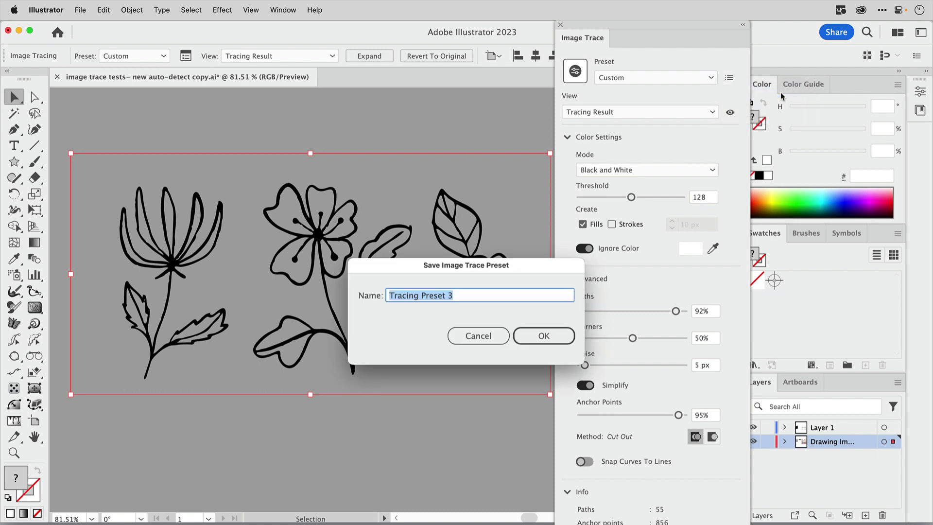
{"action": "type", "text": "Fresco n"}
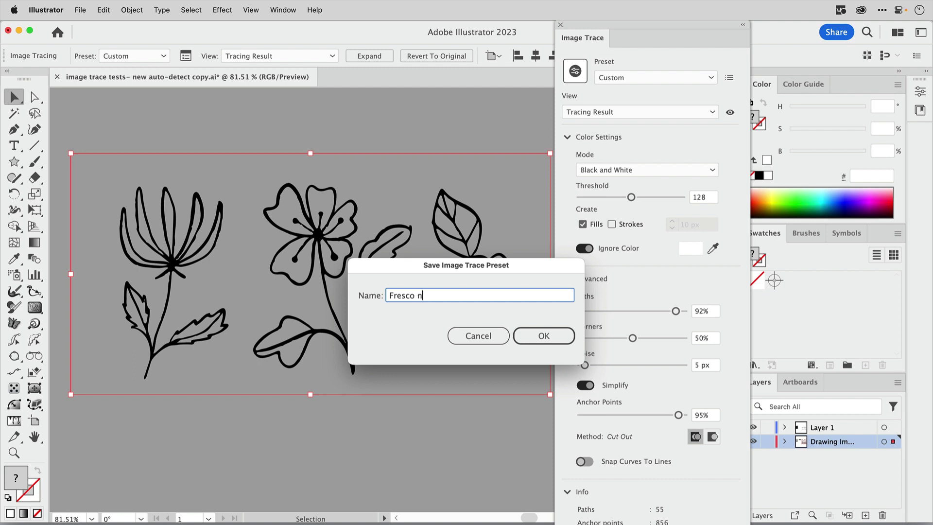
{"action": "type", "text": "oise brush"}
{"action": "left_click", "coordinate": [550, 338]}
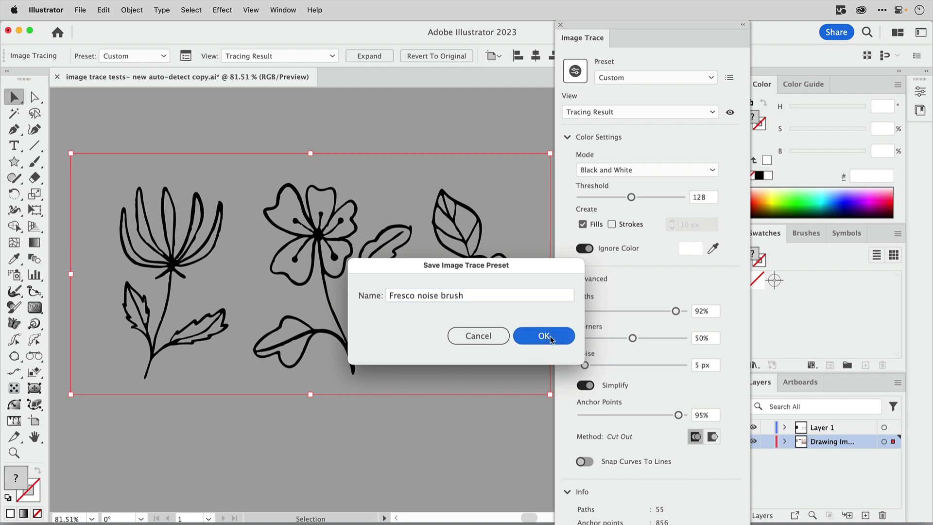
Step: Check that 'Fresco noise brush' now appears in the Preset list
{"action": "left_click", "coordinate": [712, 79]}
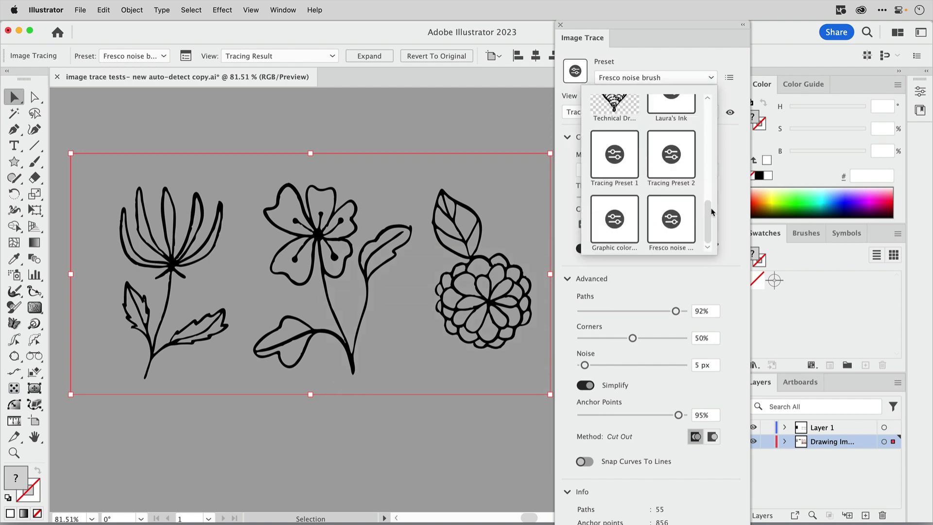
{"action": "scroll", "coordinate": [708, 221], "scroll_direction": "down", "scroll_amount": 1}
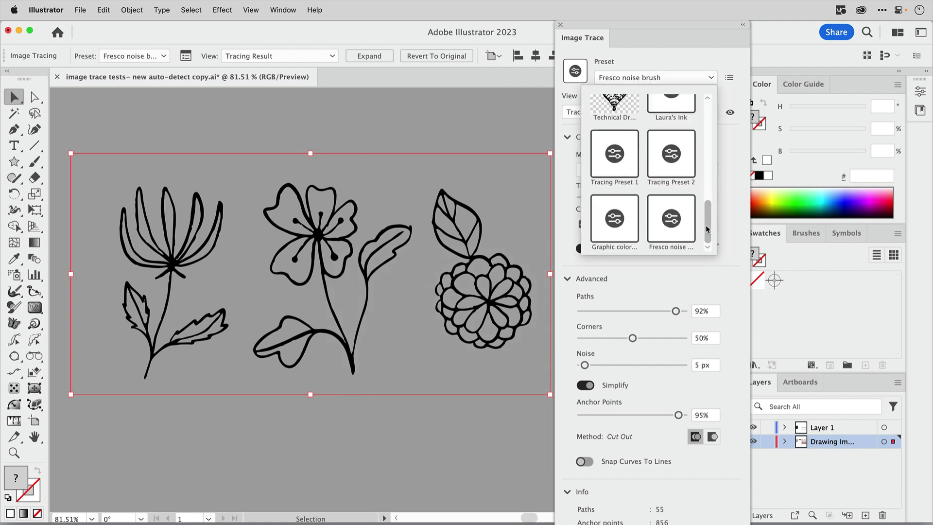
{"action": "left_click_drag", "start_coordinate": [708, 230], "coordinate": [707, 119]}
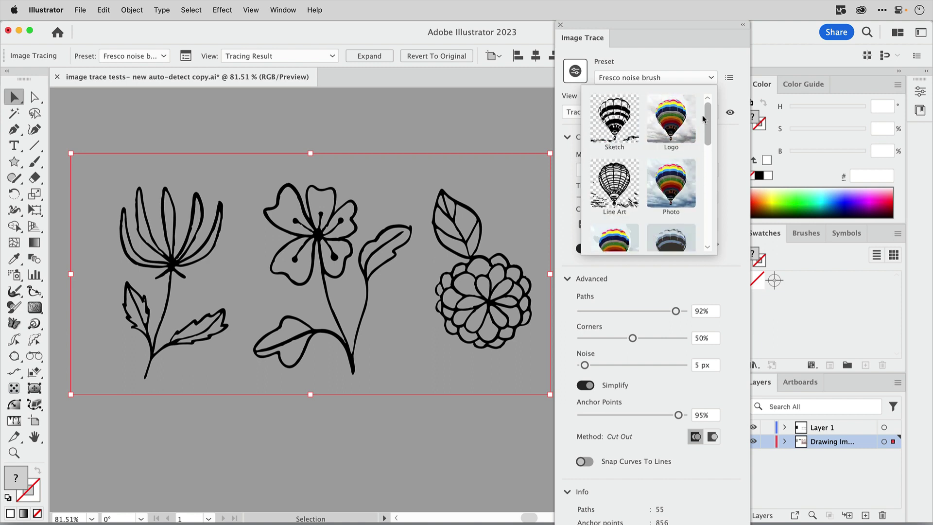
{"action": "left_click", "coordinate": [738, 213]}
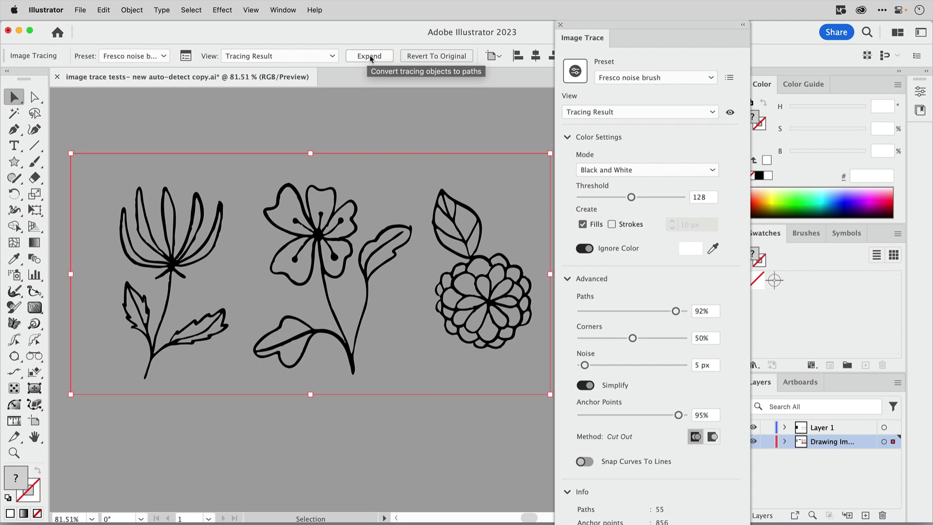
Step: Expand the flower trace into editable paths and reselect the expanded artwork
{"action": "left_click", "coordinate": [370, 57]}
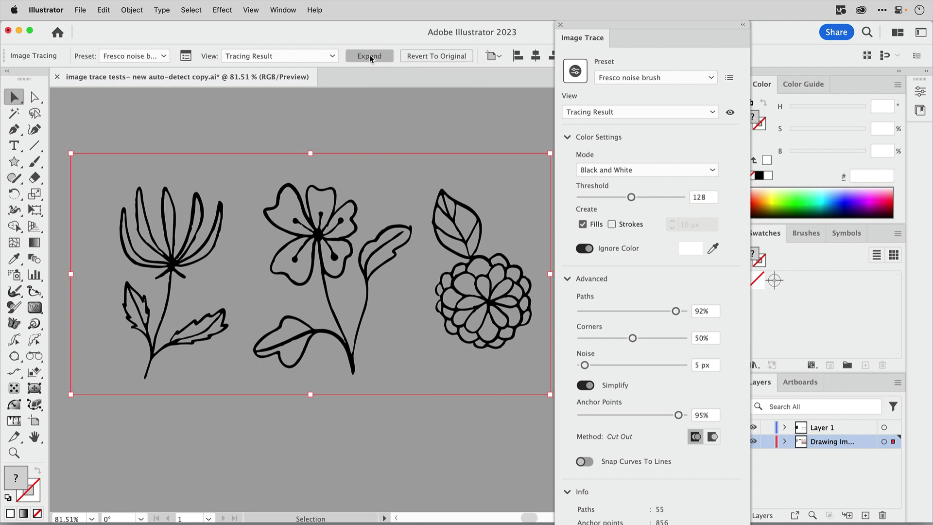
{"action": "left_click", "coordinate": [399, 119]}
{"action": "left_click", "coordinate": [359, 225]}
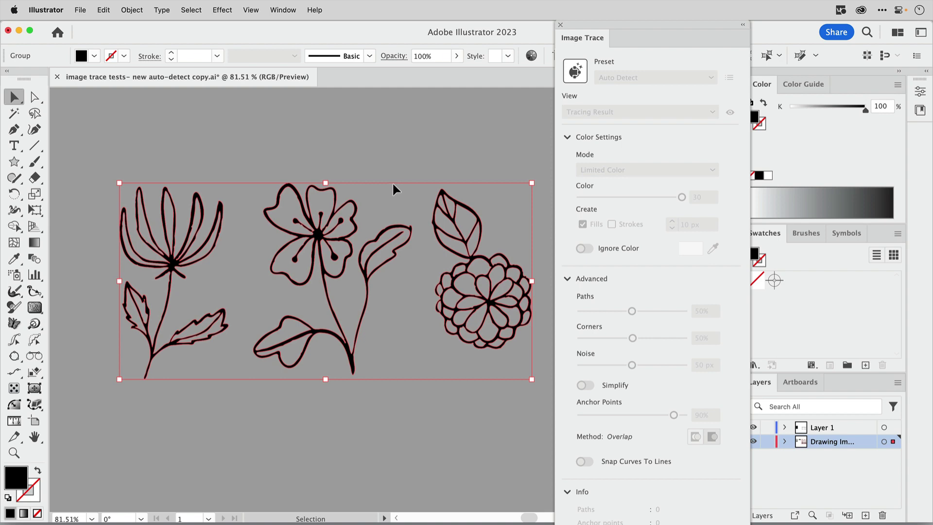
{"action": "key", "text": "super"}
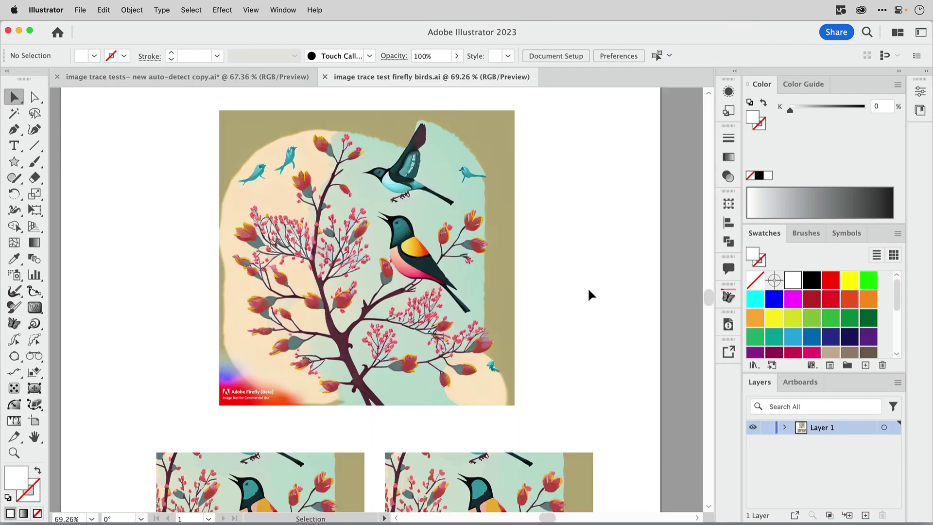
Step: Pan and zoom across the original and NEW Image Trace bird comparisons and their settings labels
{"action": "left_click", "coordinate": [384, 337]}
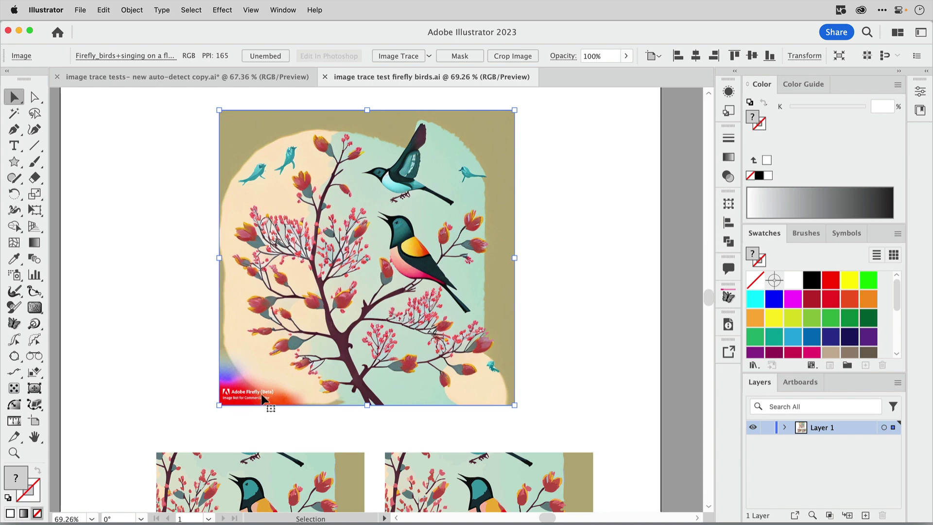
{"action": "key", "text": "space"}
{"action": "mouse_move", "coordinate": [435, 449]}
{"action": "left_mouse_down"}
{"action": "mouse_move", "coordinate": [475, 229]}
{"action": "mouse_move", "coordinate": [468, 225]}
{"action": "left_mouse_up"}
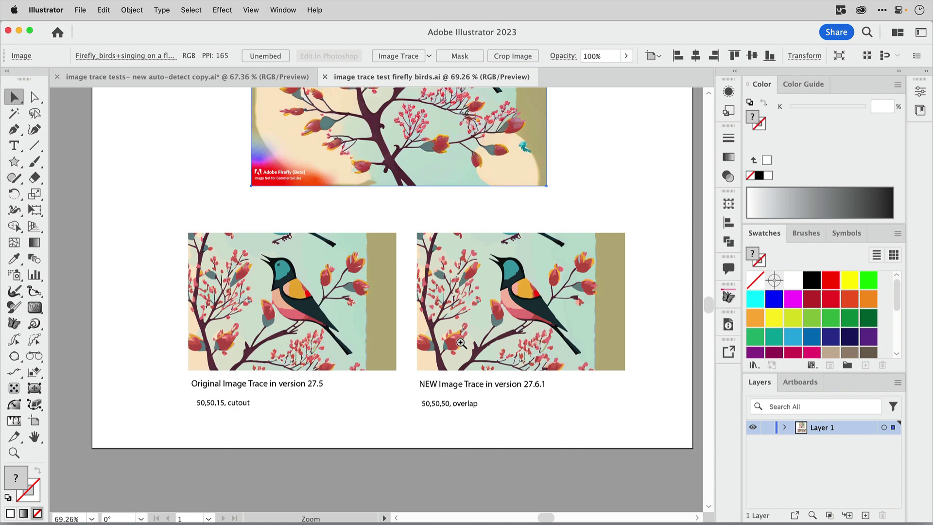
{"action": "scroll", "coordinate": [386, 334], "scroll_direction": "up", "scroll_amount": 5}
{"action": "mouse_move", "coordinate": [385, 334]}
{"action": "left_mouse_down"}
{"action": "mouse_move", "coordinate": [649, 350]}
{"action": "mouse_move", "coordinate": [606, 325]}
{"action": "left_mouse_up"}
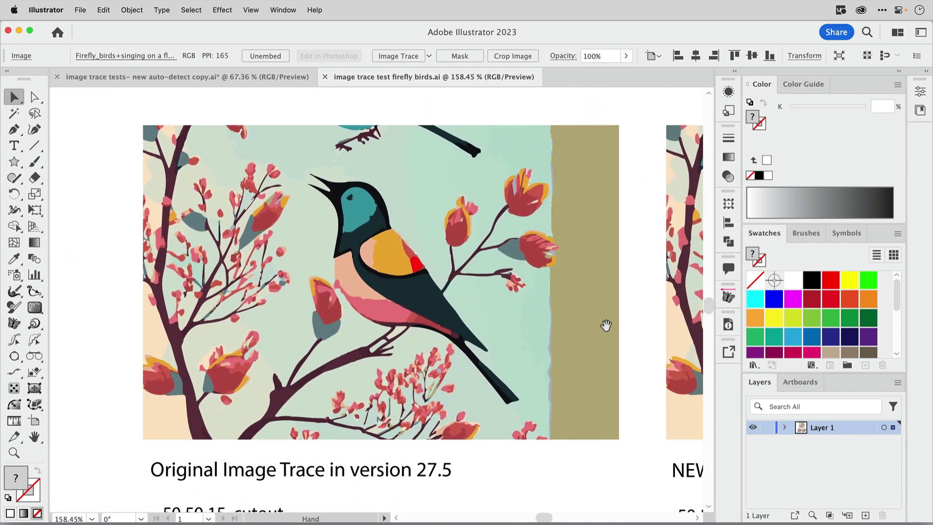
{"action": "left_click_drag", "start_coordinate": [530, 399], "coordinate": [520, 366]}
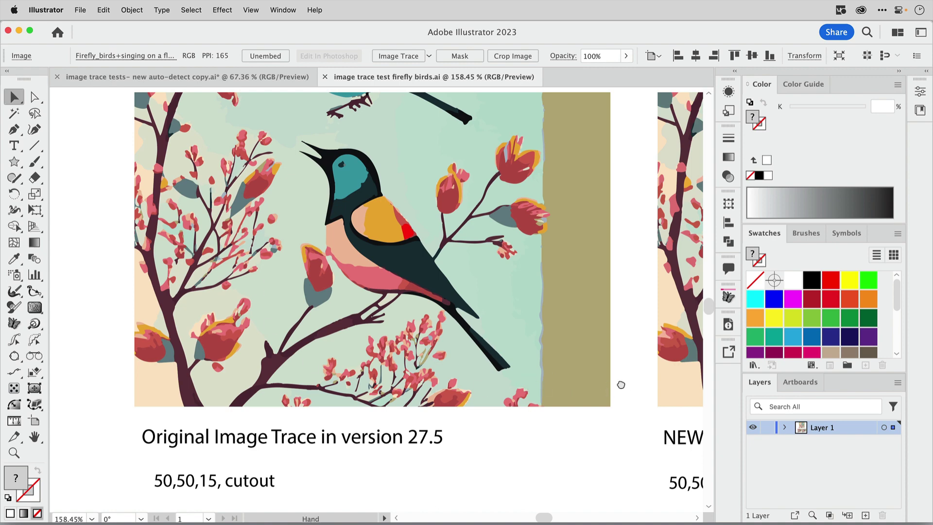
{"action": "left_click_drag", "start_coordinate": [619, 384], "coordinate": [170, 387]}
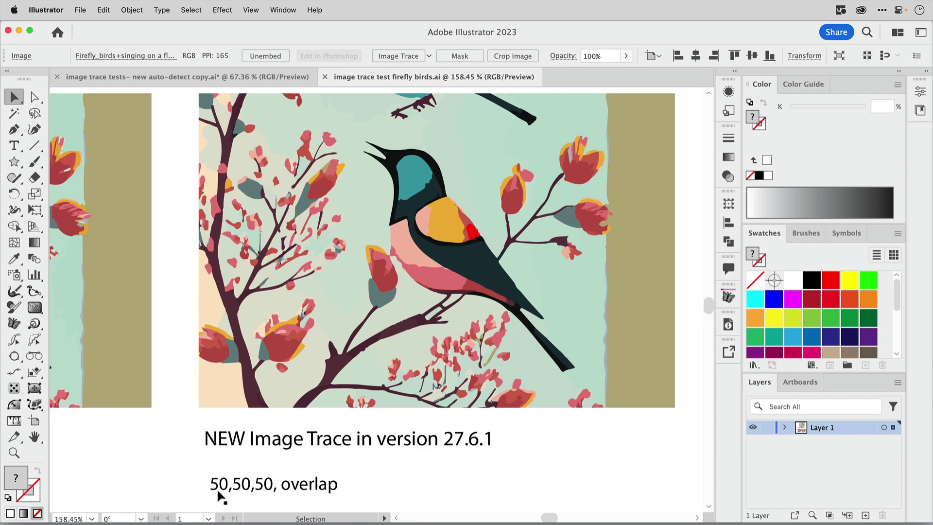
{"action": "left_click", "coordinate": [293, 503]}
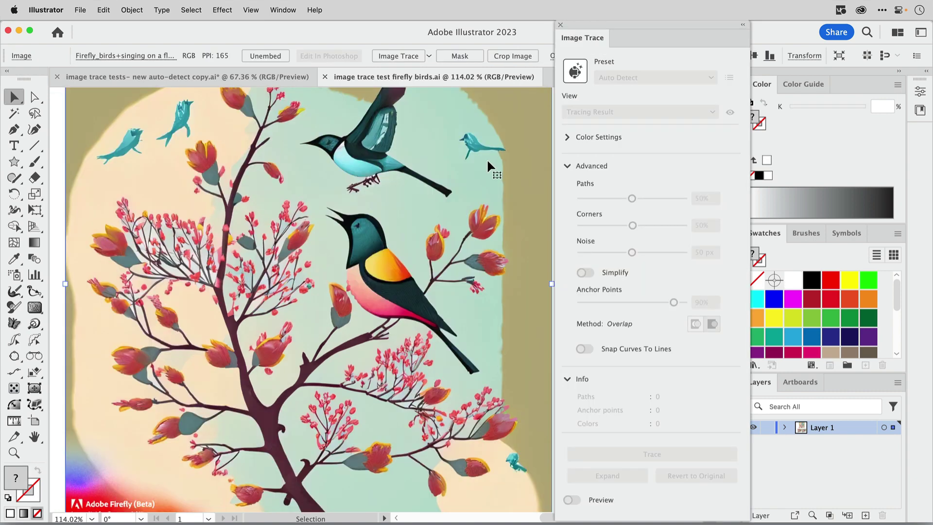
Step: Trace the birds image and drop Noise to 15 px, giving 3391 paths and 3012 colours
{"action": "left_click", "coordinate": [407, 57]}
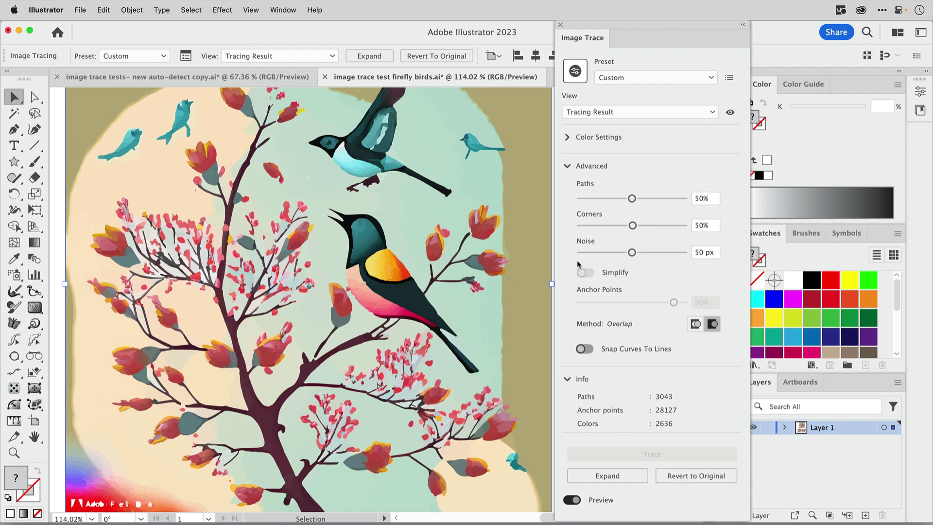
{"action": "left_click_drag", "start_coordinate": [632, 252], "coordinate": [593, 253]}
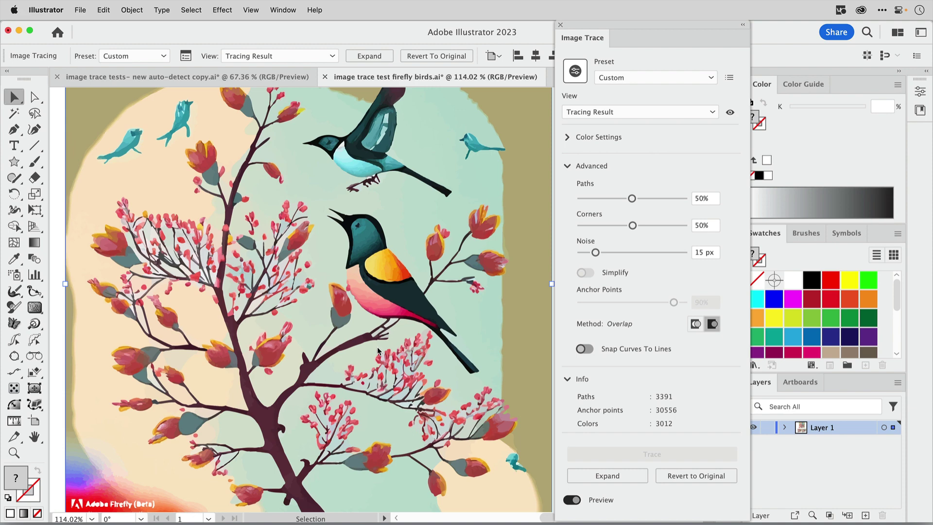
Step: Retrace the birds in Limited Color mode with the Color slider lowered to 21 colours
{"action": "left_click", "coordinate": [567, 137]}
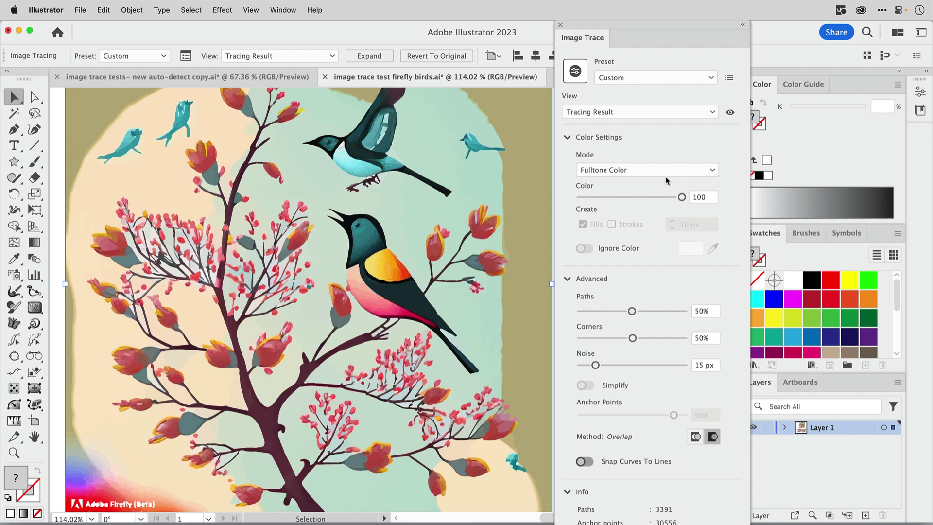
{"action": "left_click", "coordinate": [712, 173]}
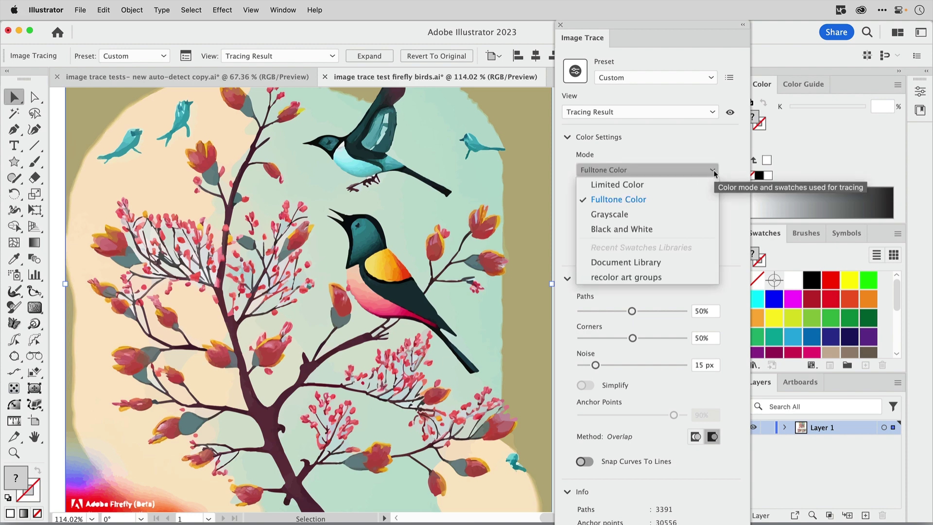
{"action": "left_click", "coordinate": [681, 184]}
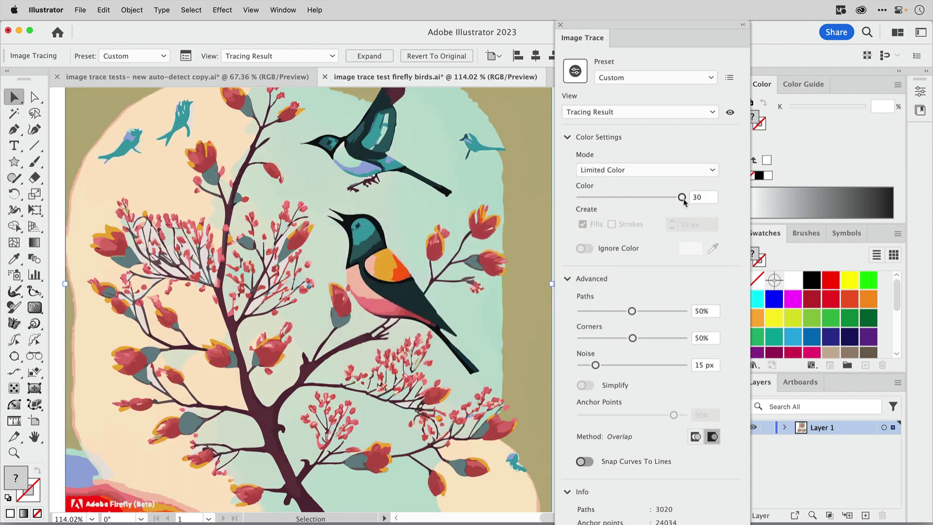
{"action": "left_click_drag", "start_coordinate": [681, 199], "coordinate": [651, 201]}
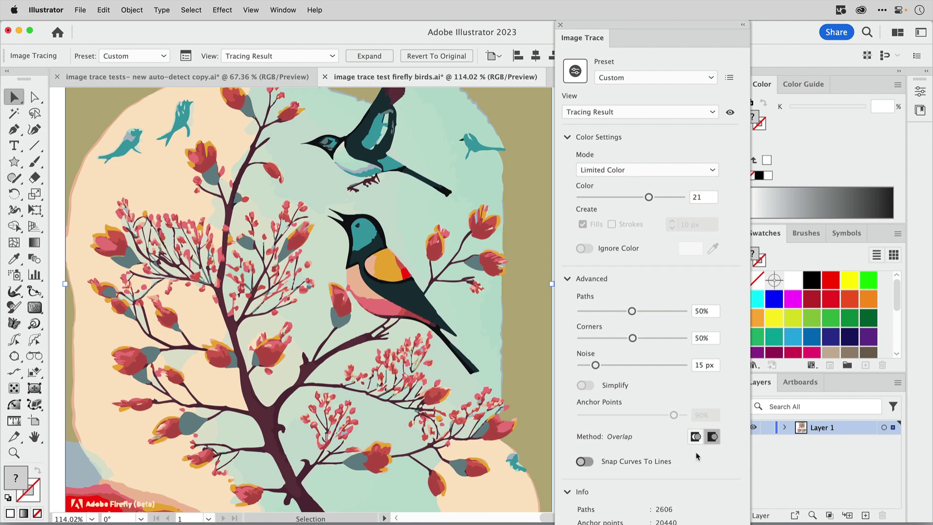
Step: Switch the birds trace's Advanced method to Abutting (Cut Out)
{"action": "left_click", "coordinate": [696, 438]}
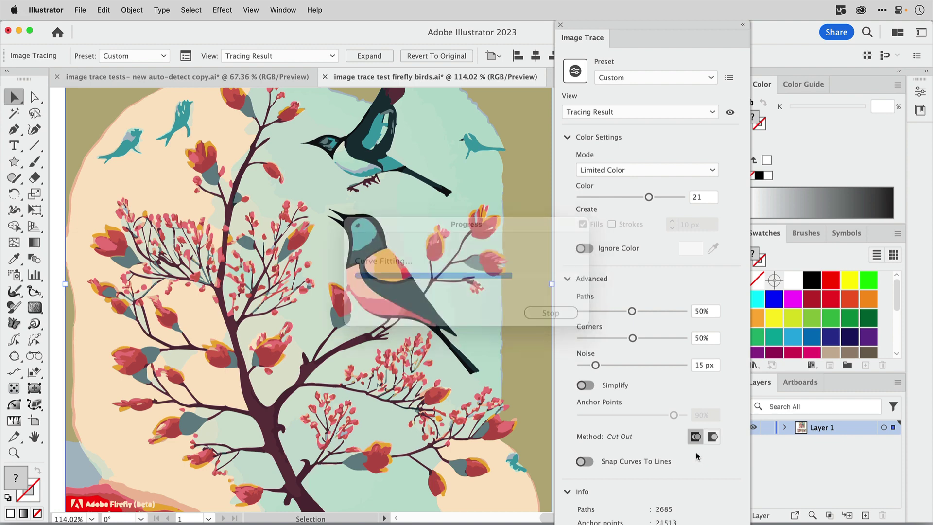